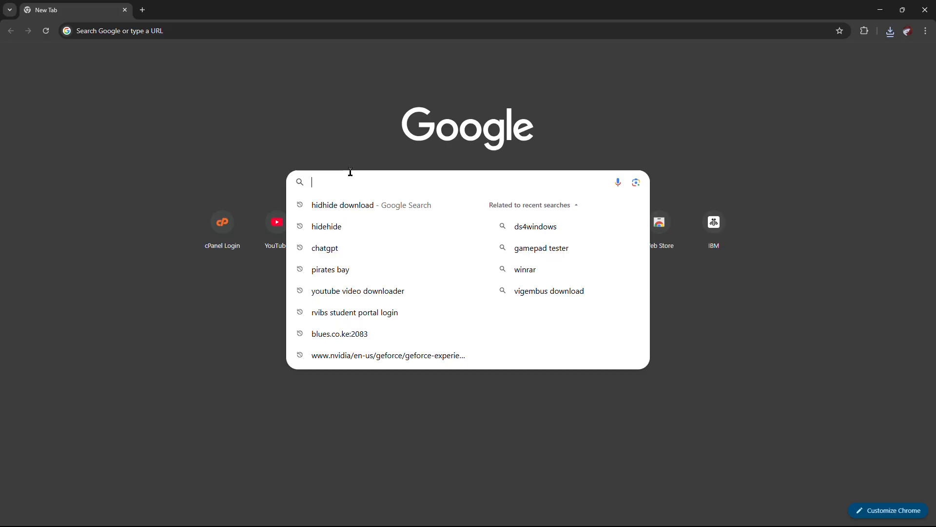
Search Google for "hidhide download"
text(hid)
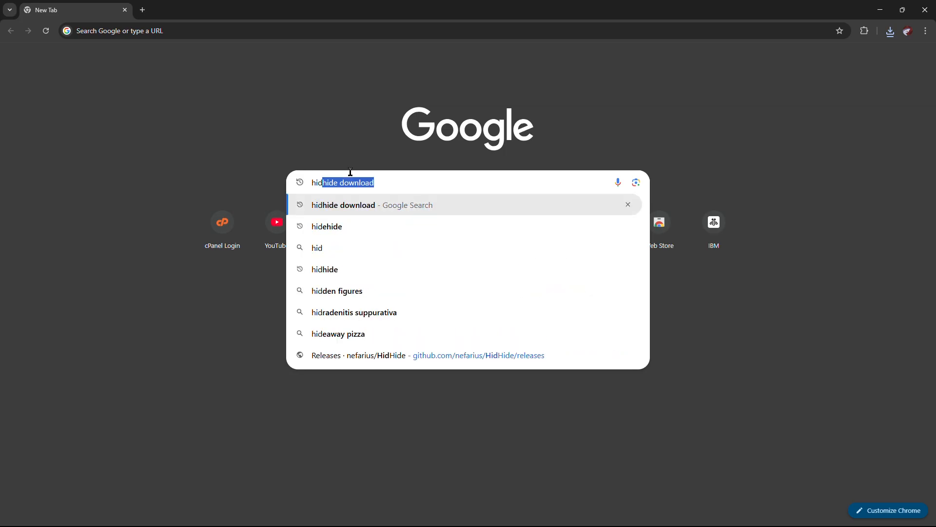
text(hide )
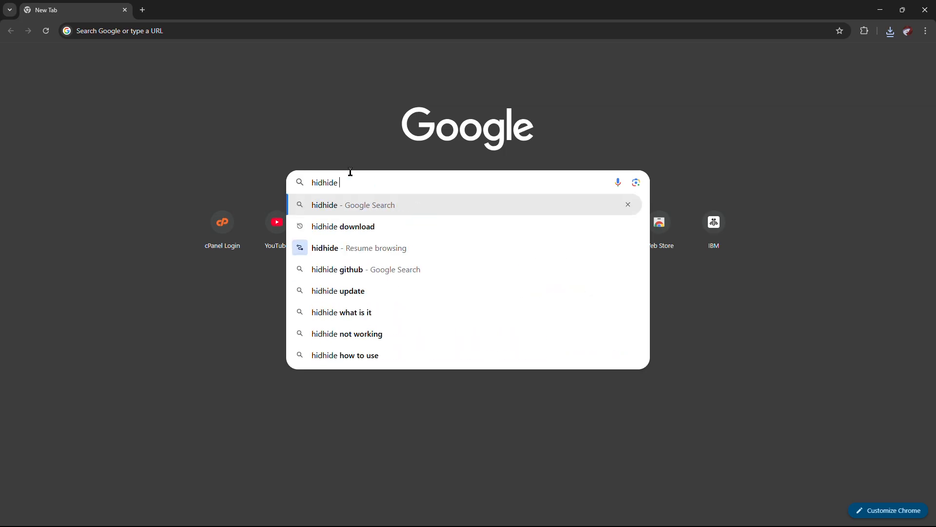
text(dow)
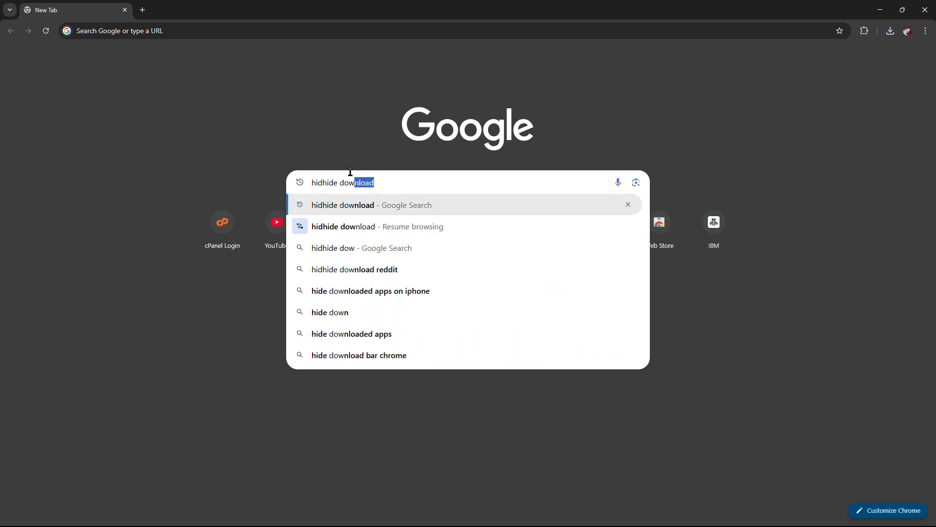
key(Down)
key(Up)
key(Return)
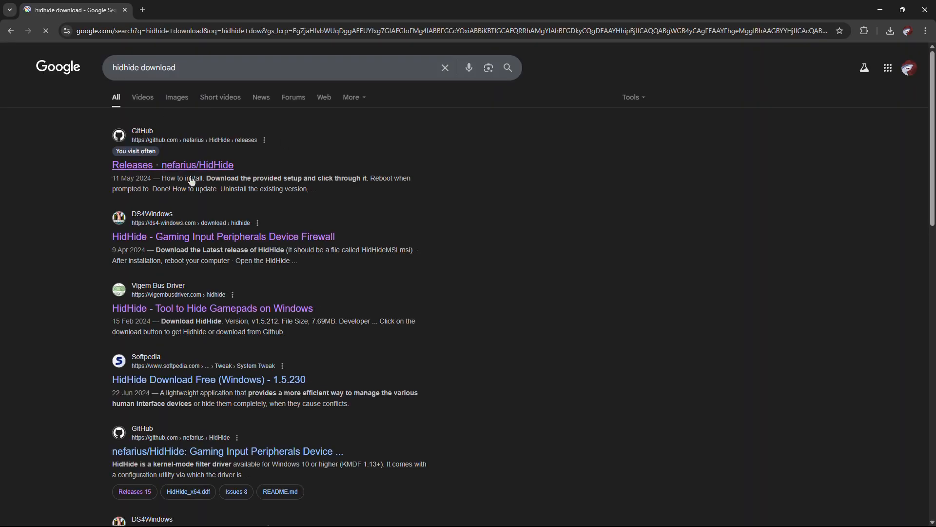
Download HidHide_1.5.230_x64.exe from the nefarius/HidHide releases page on GitHub and open the browser's download list
click(200, 168)
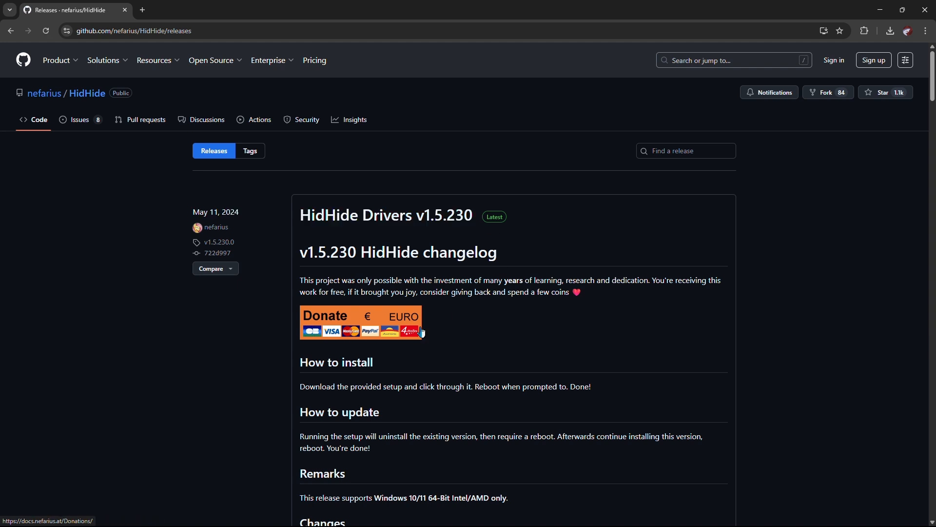
scroll(422, 328, down, 3)
scroll(422, 332, down, 1)
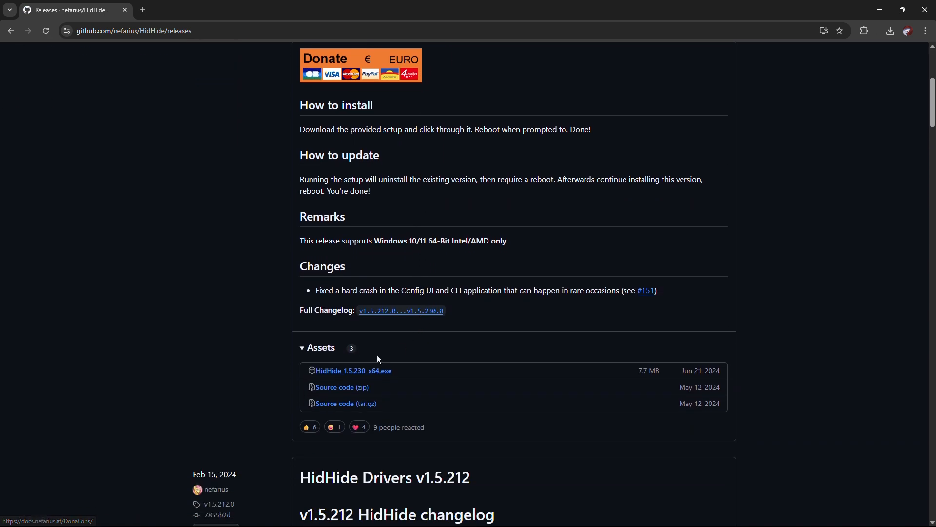
click(362, 374)
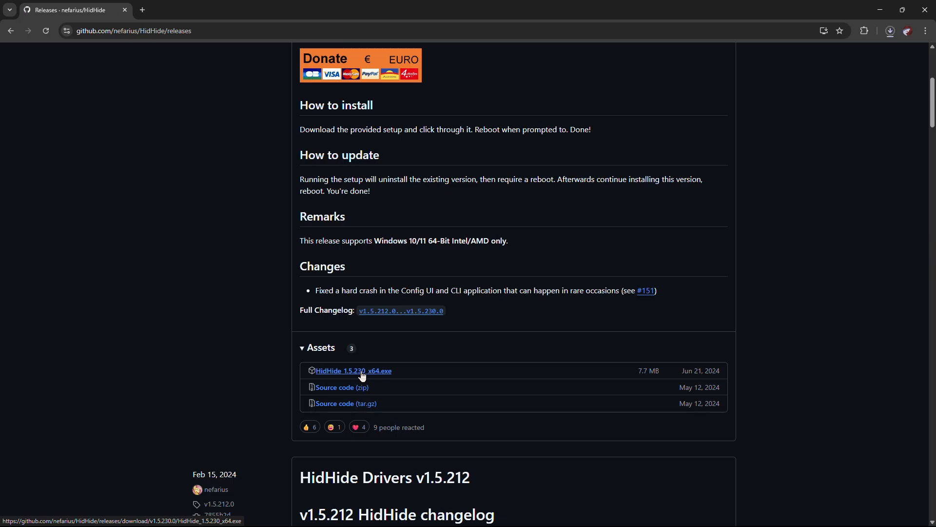
click(891, 33)
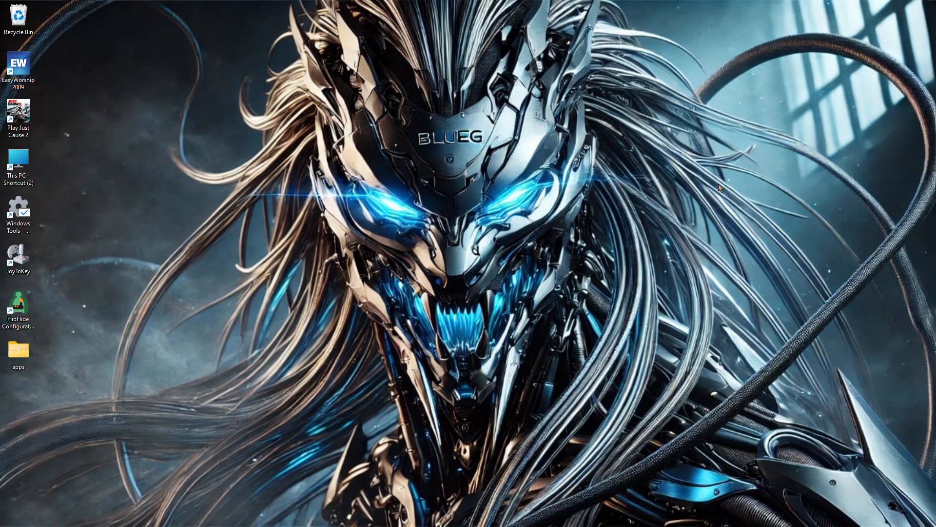
Run HidHide_1.5.230_x64 (3).exe from the Downloads folder, advance its setup wizard to the Modify, Repair or Remove page and close it
mouse_move(244, 518)
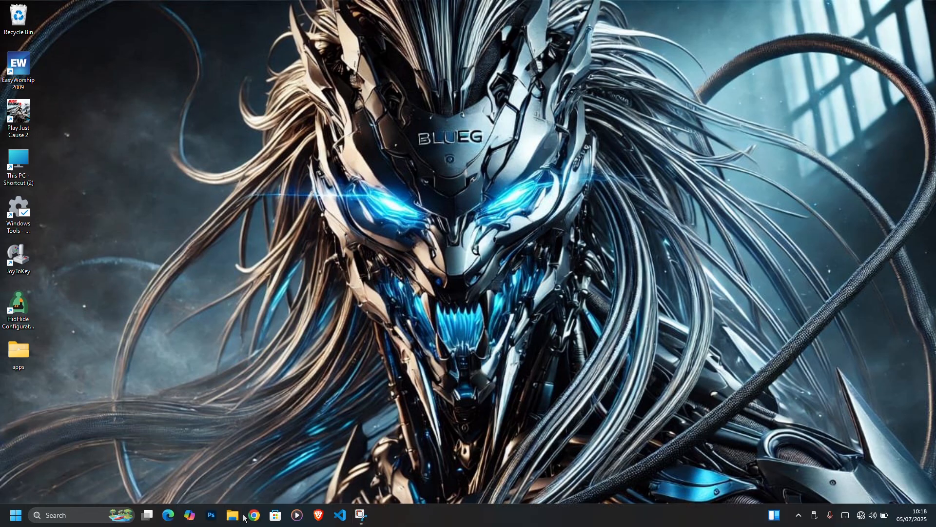
click(243, 516)
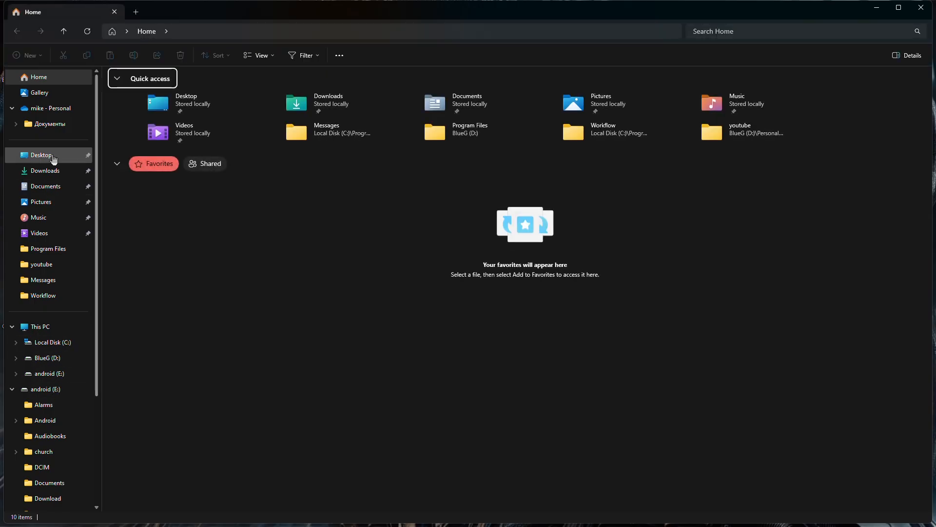
click(53, 171)
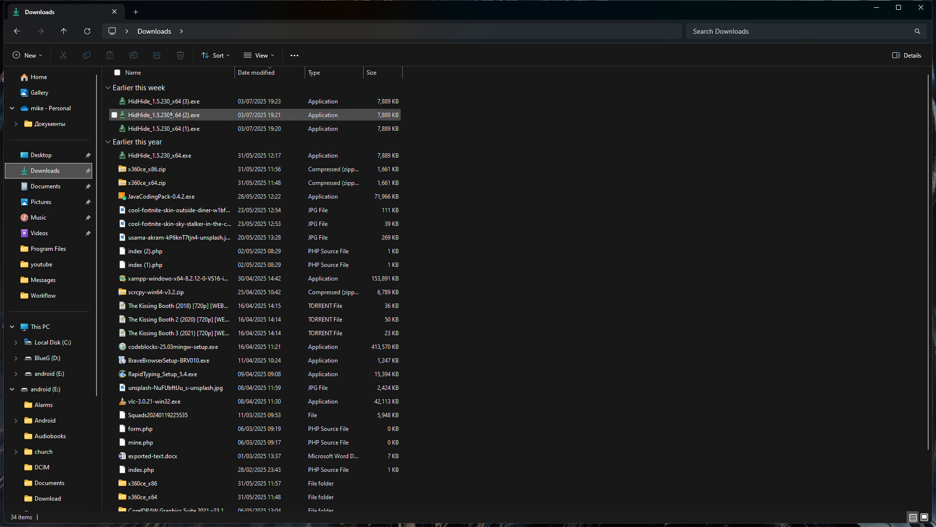
mouse_move(171, 114)
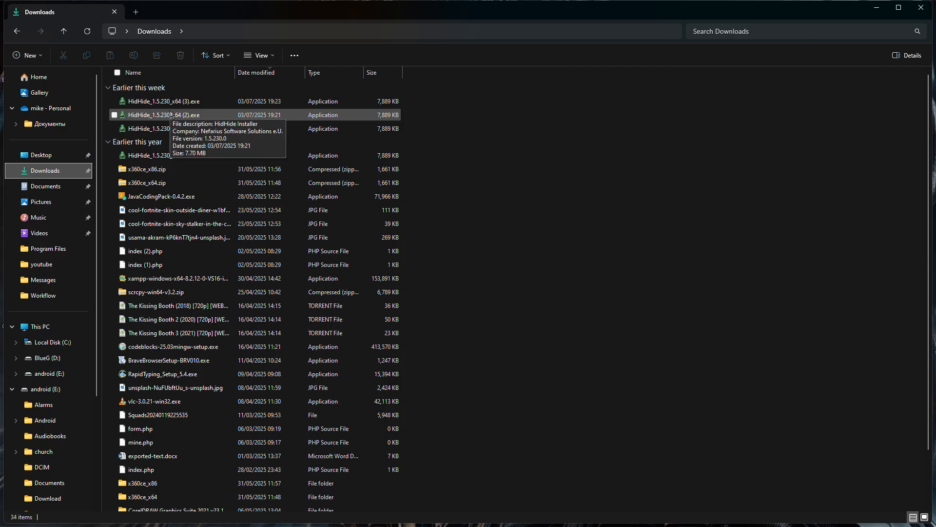
click(171, 103)
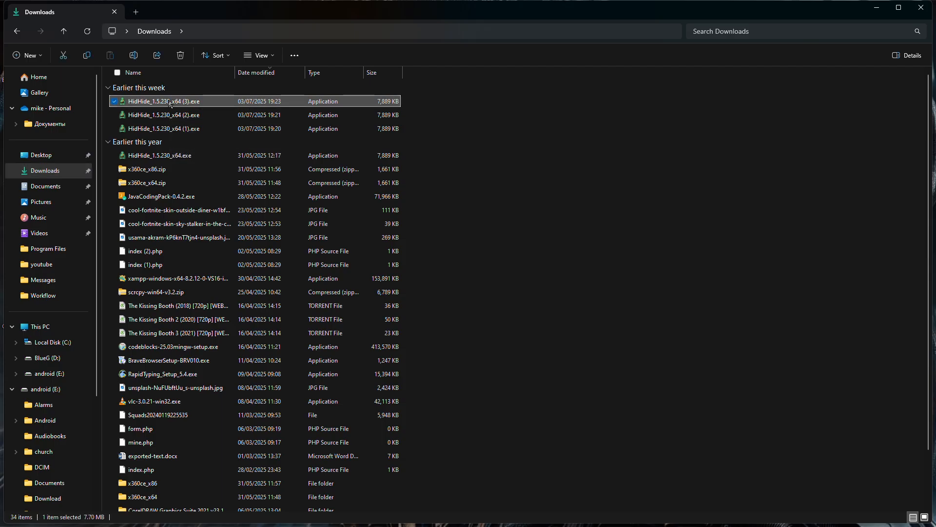
double_click(170, 103)
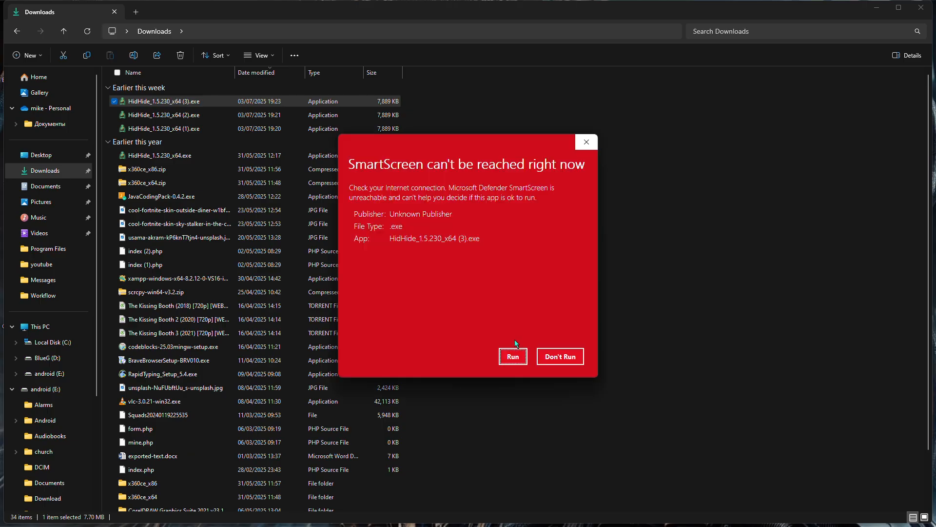
click(513, 357)
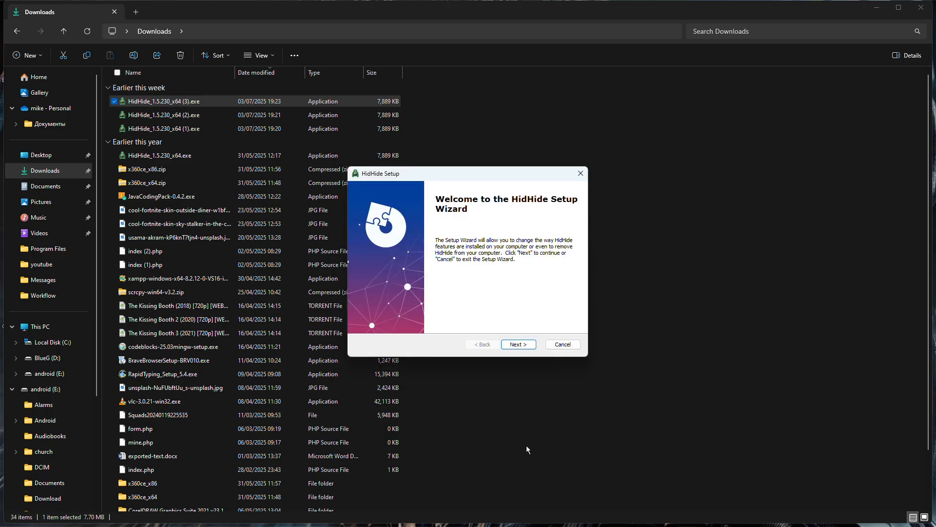
click(518, 344)
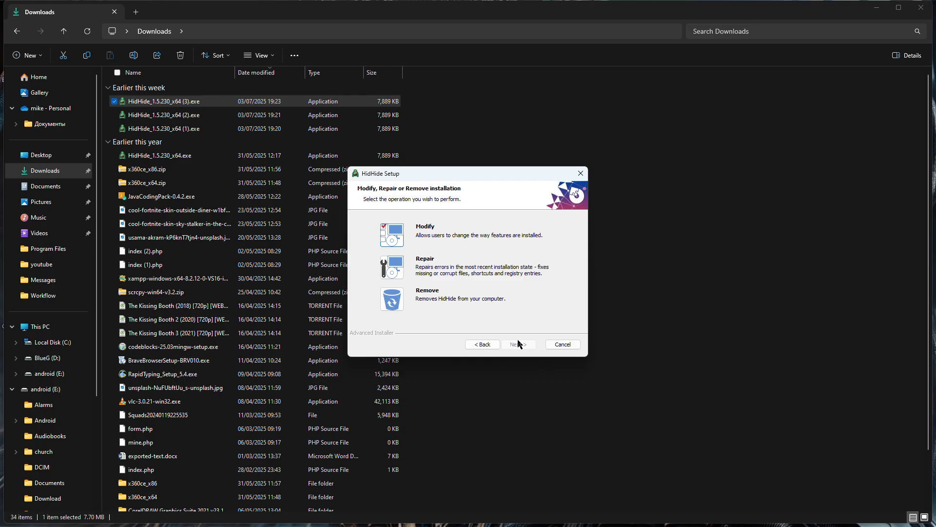
click(581, 175)
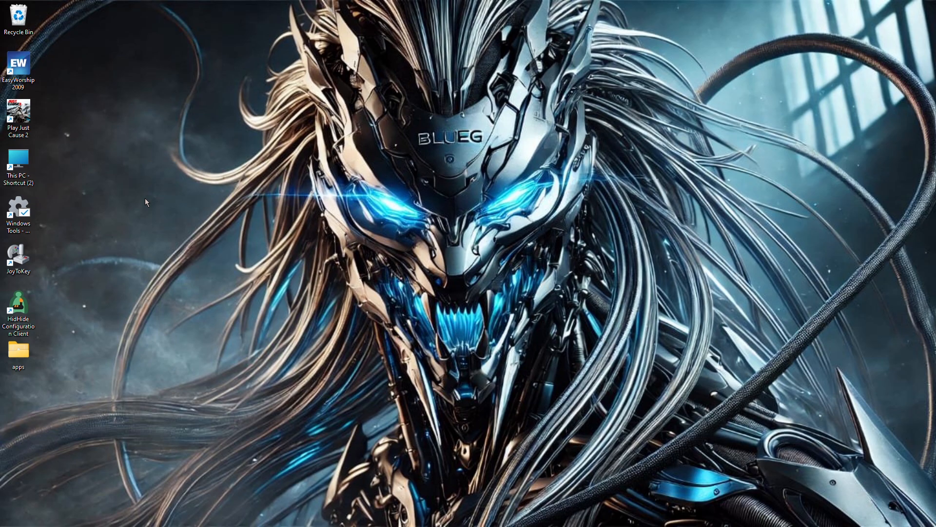
Launch the HidHide Configuration Client and add JustCause2.exe from D:\Program Files\Just Cause 2 to the allowed applications
double_click(24, 305)
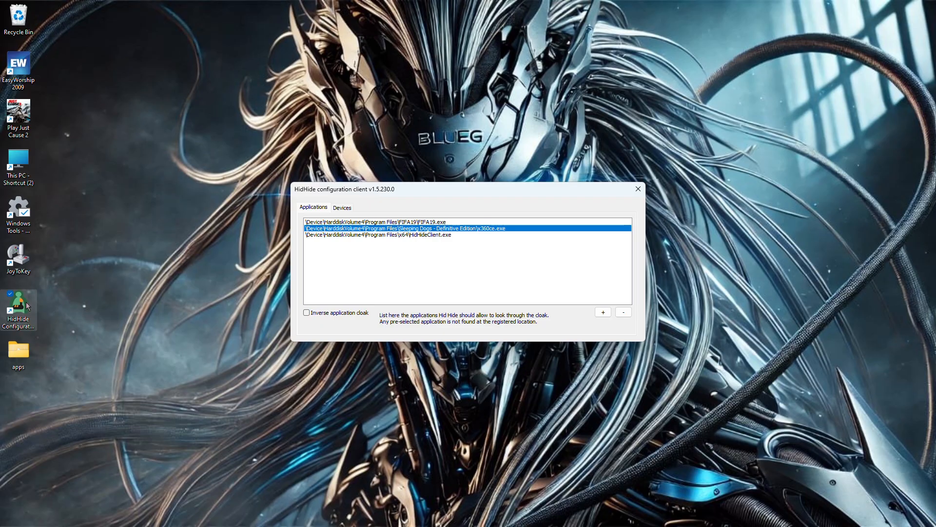
click(607, 318)
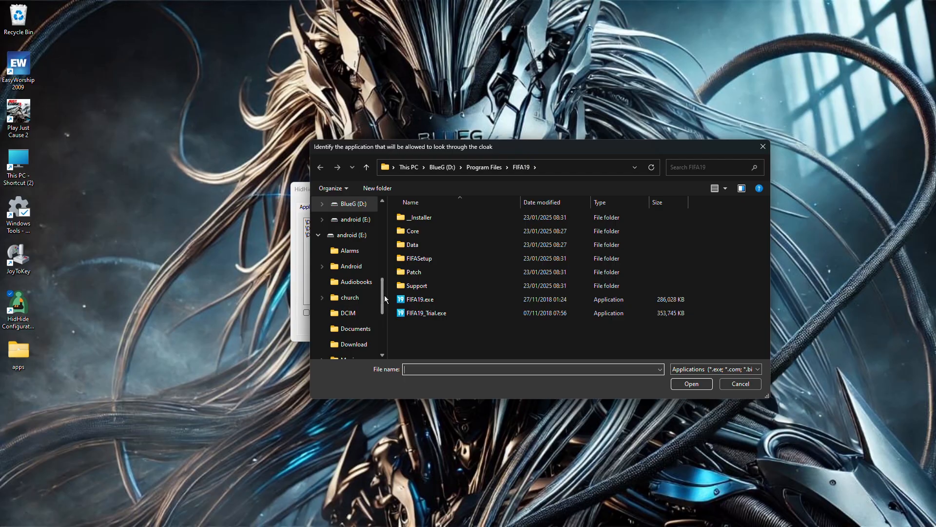
click(477, 169)
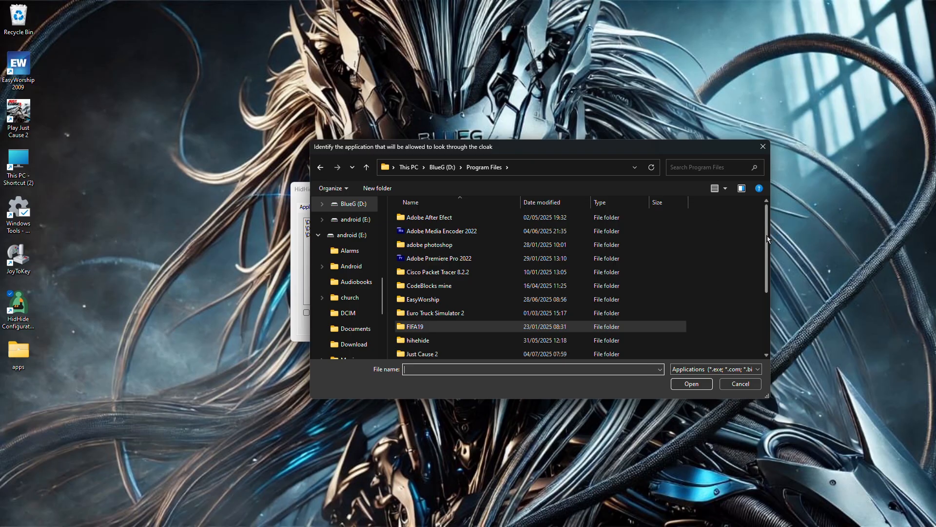
drag(767, 239, 759, 283)
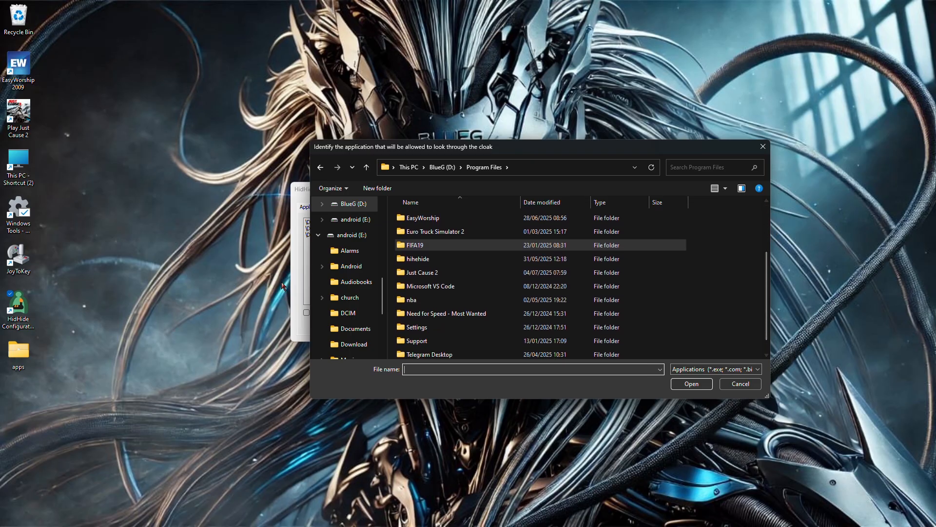
double_click(401, 272)
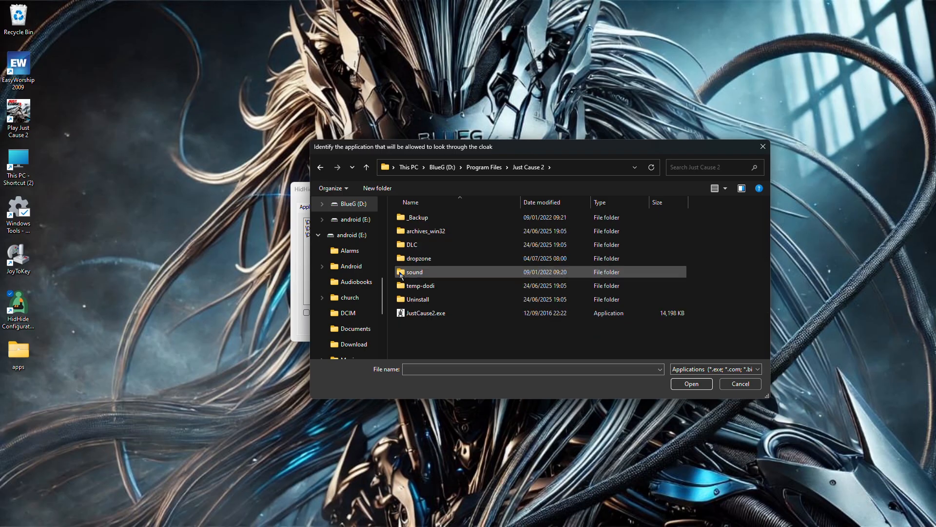
click(530, 314)
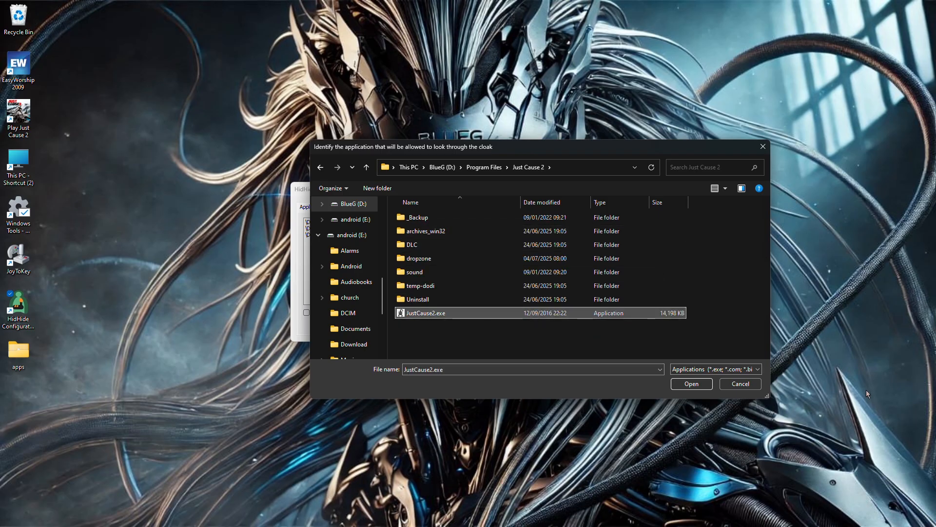
click(687, 384)
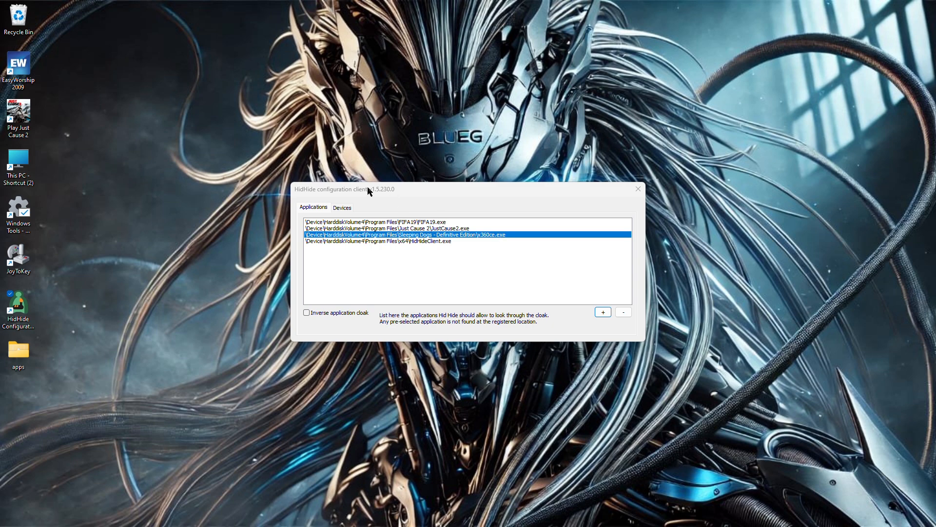
Unmark the HID-compliant game controller as hidden in HidHide's device list and close the configuration client
click(345, 207)
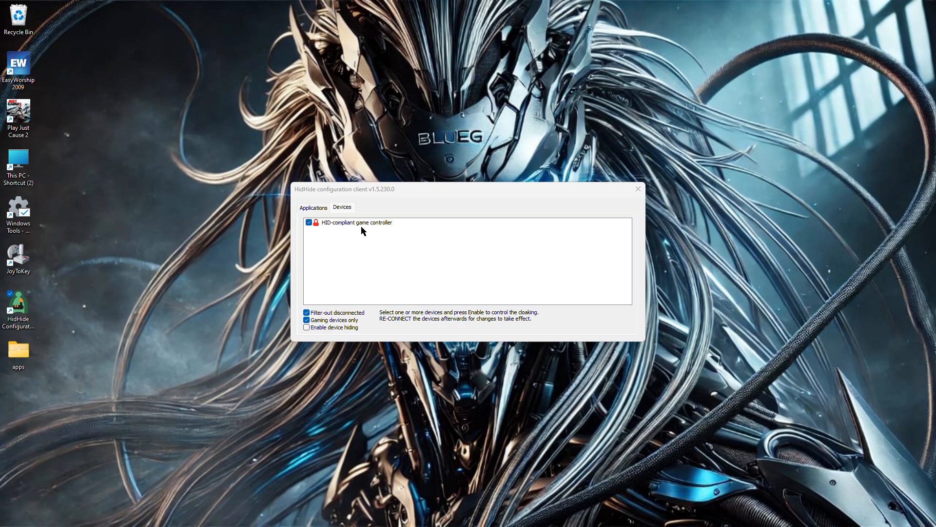
click(312, 222)
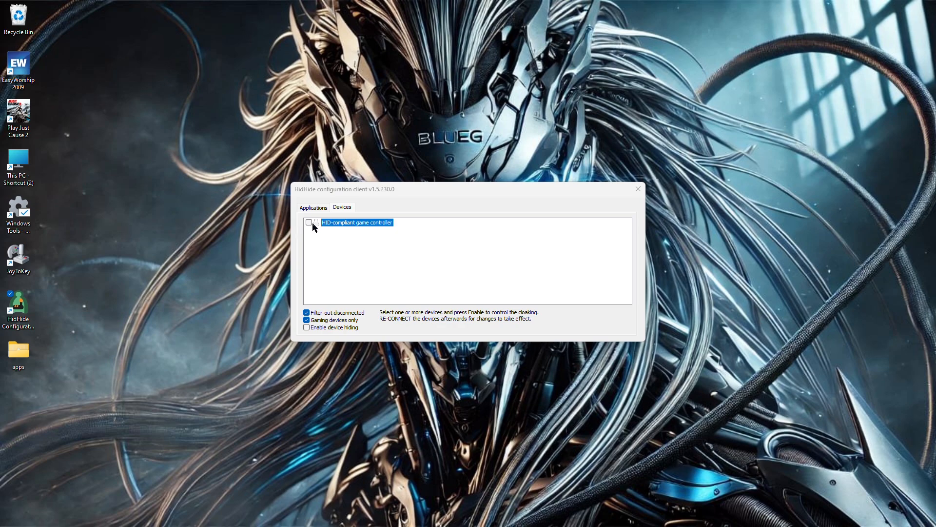
click(638, 188)
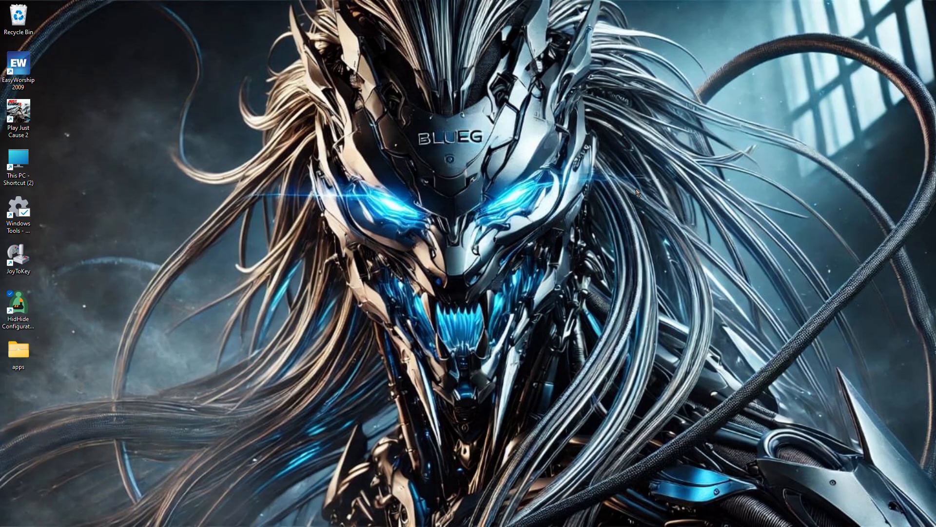
Launch x360ce.exe from the apps folder on the desktop and close the folder window
key(super+e)
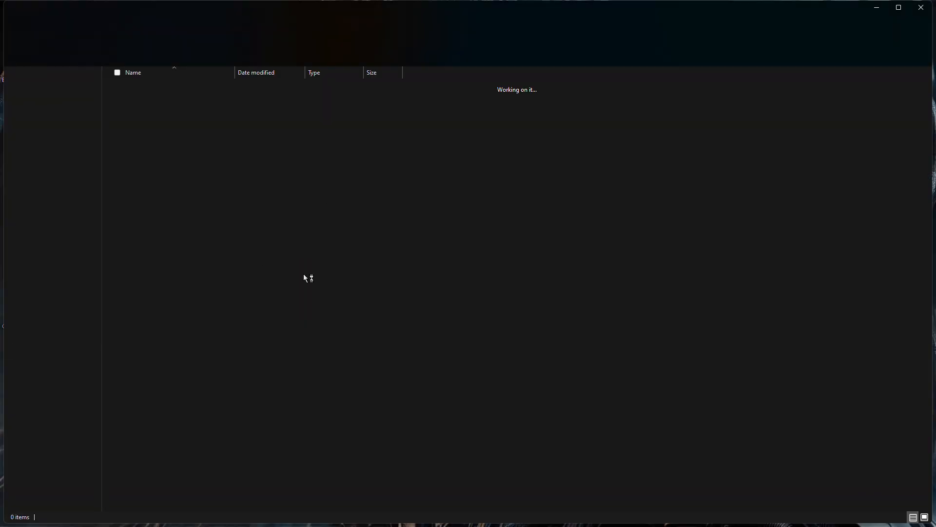
scroll(288, 291, down, 2)
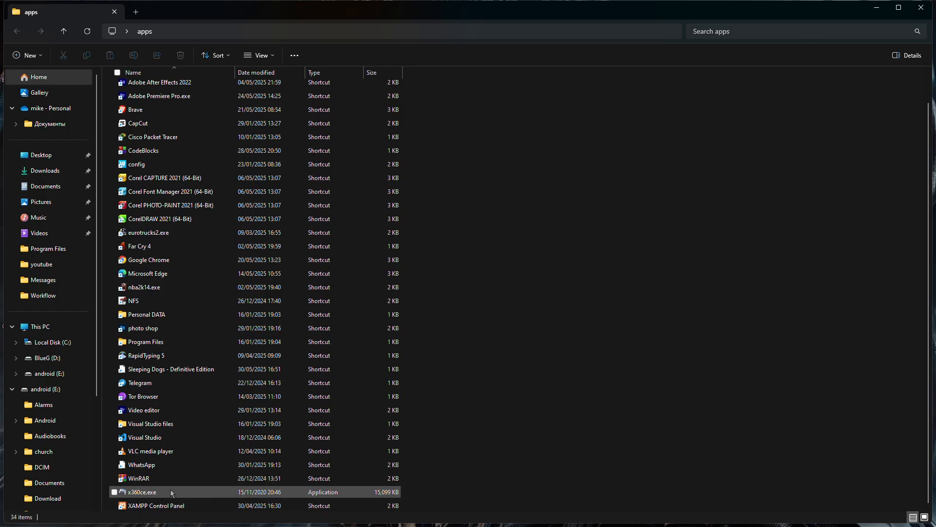
double_click(171, 490)
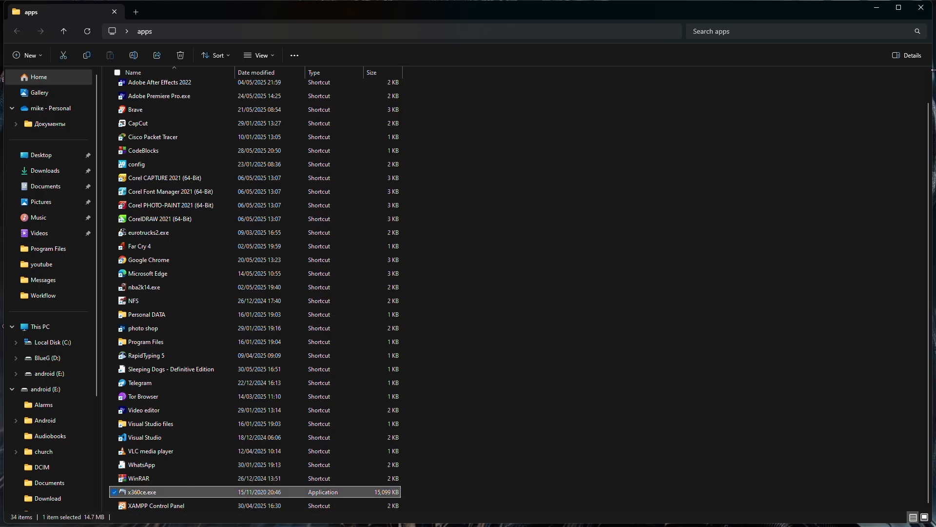
click(922, 7)
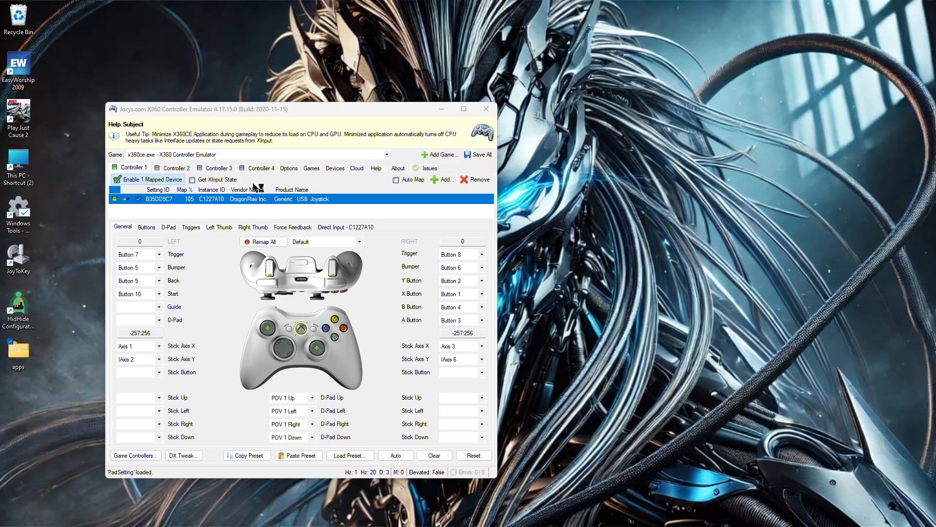
Switch the controller emulator's game profile to sdhdship.exe - Sleeping Dogs: Definitive Edition
click(388, 155)
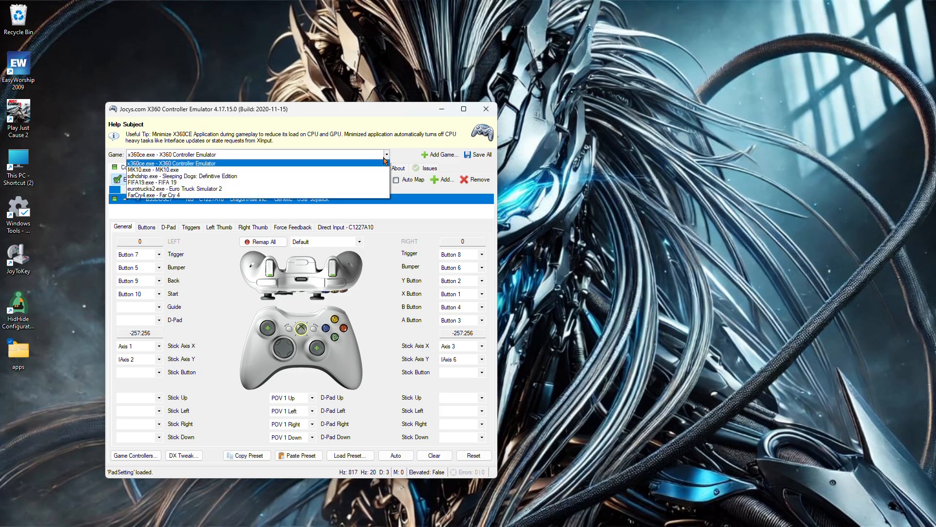
click(351, 177)
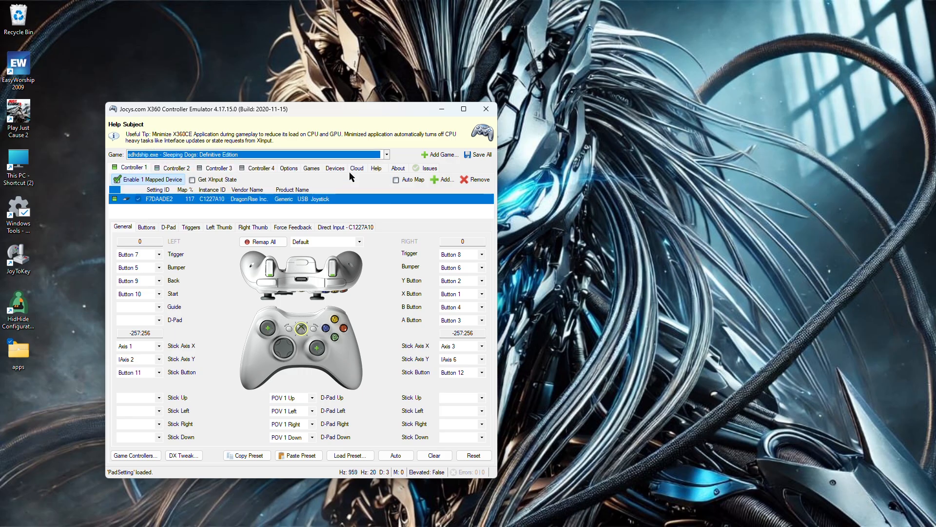
Reopen the HidHide Configuration Client and mark only the DragonRise Inc. Generic USB Joystick as hidden, leaving Controller (XBOX 360 For Windows) unmarked
double_click(19, 306)
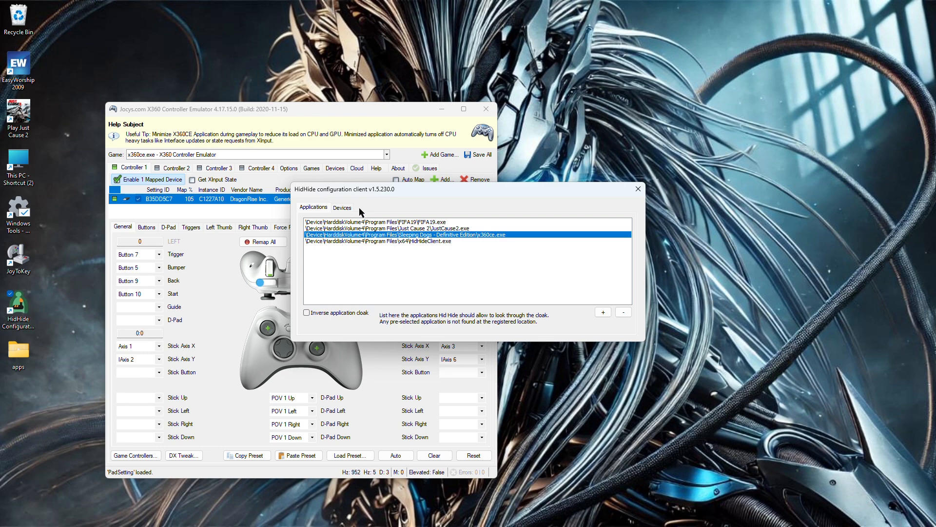
click(352, 208)
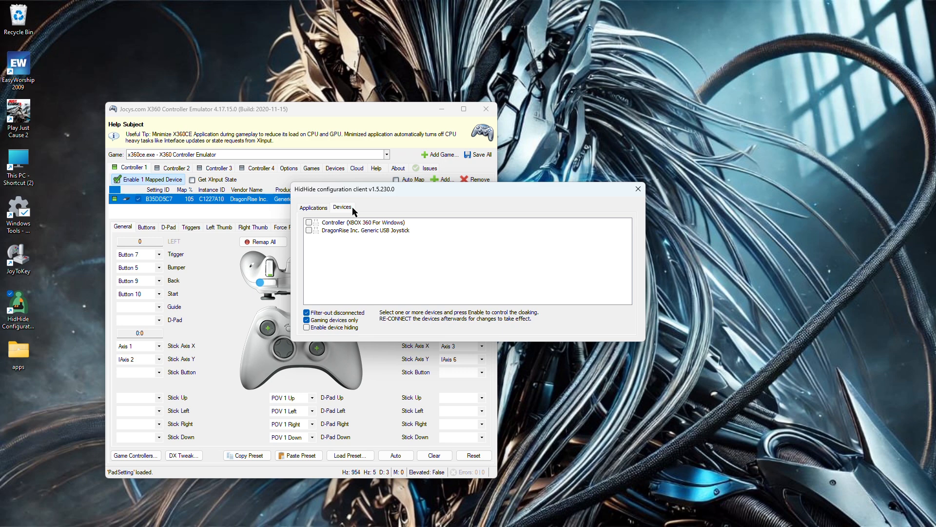
click(309, 223)
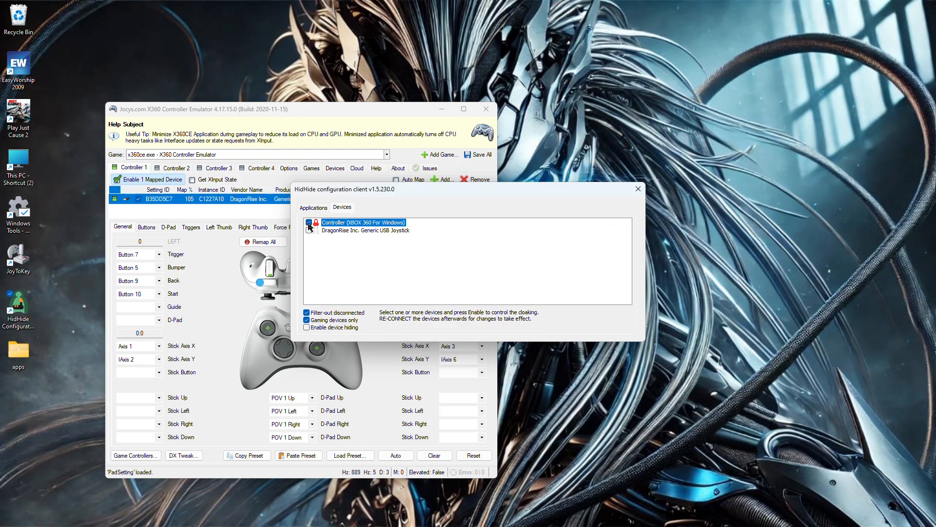
click(309, 230)
click(309, 222)
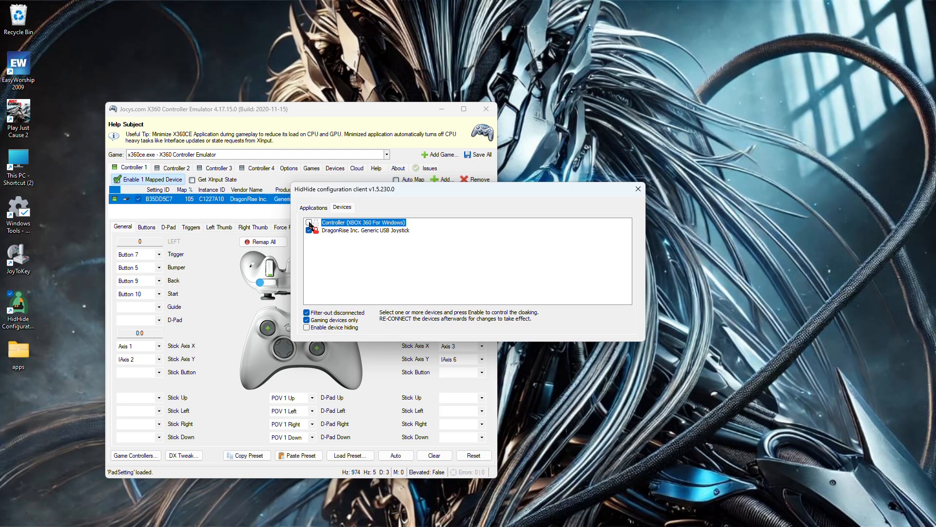